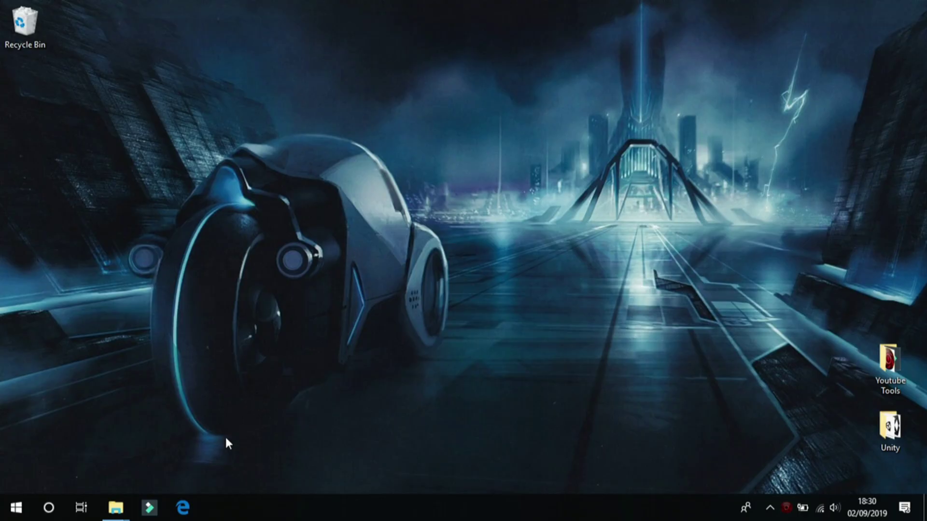
# Step: Launch Microsoft Edge from the taskbar, opening on the Google UK home page
pyautogui.click(188, 507)
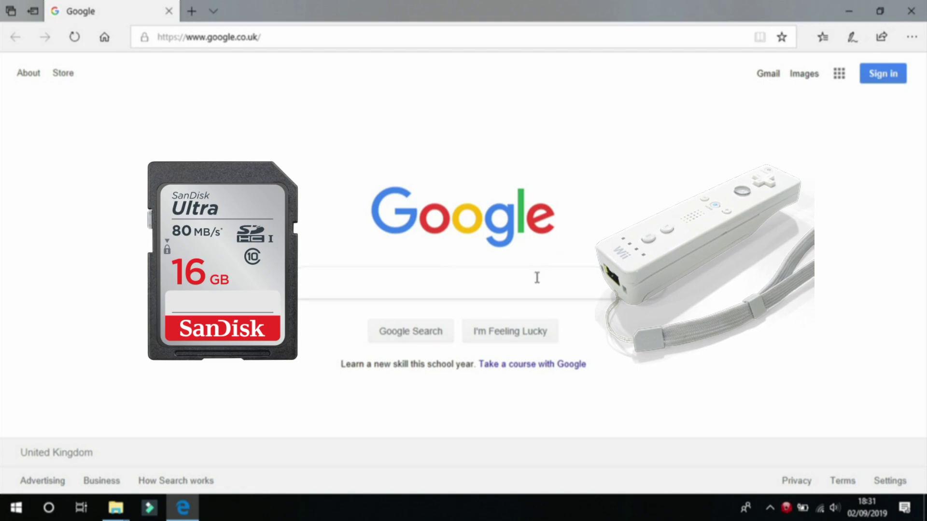
# Step: Search Google for 'pleasehackmii' and open the LetterBomb - HackMii result
pyautogui.write('pleae')
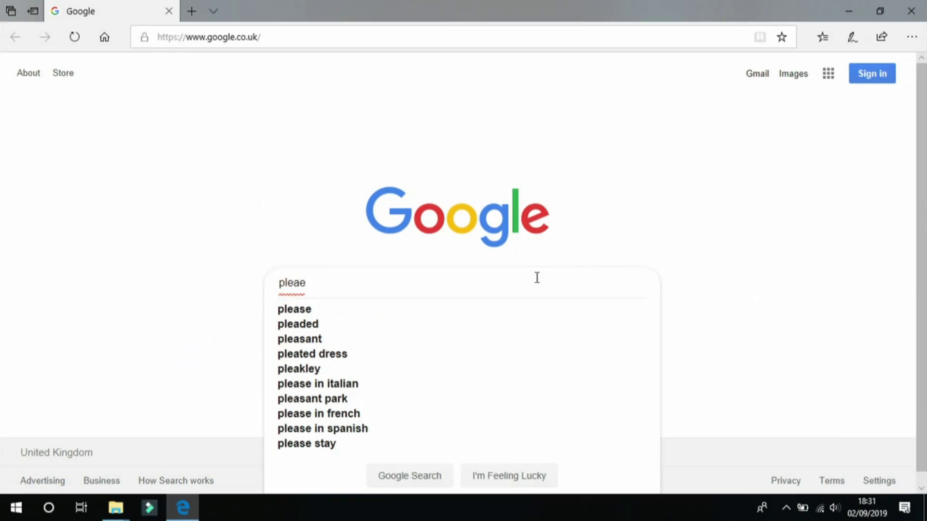
pyautogui.press('BackSpace')
pyautogui.press('BackSpace')
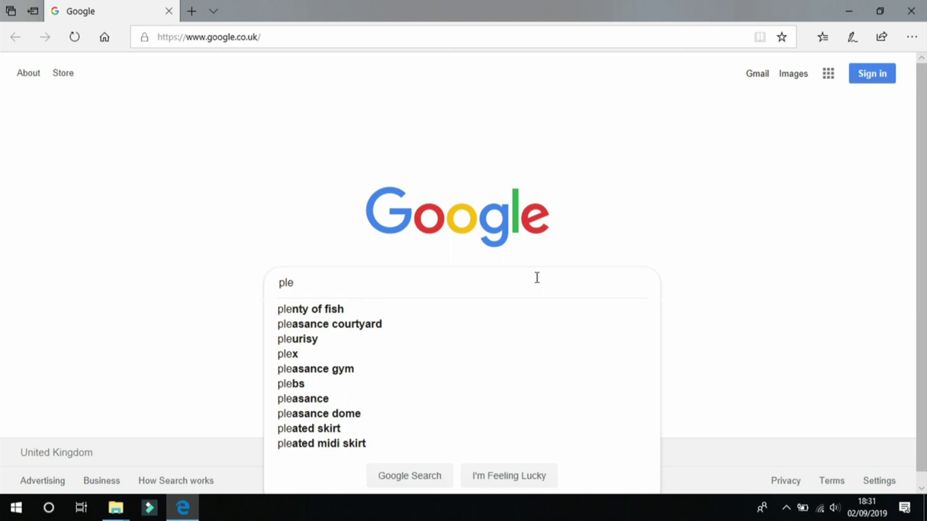
pyautogui.write('ase')
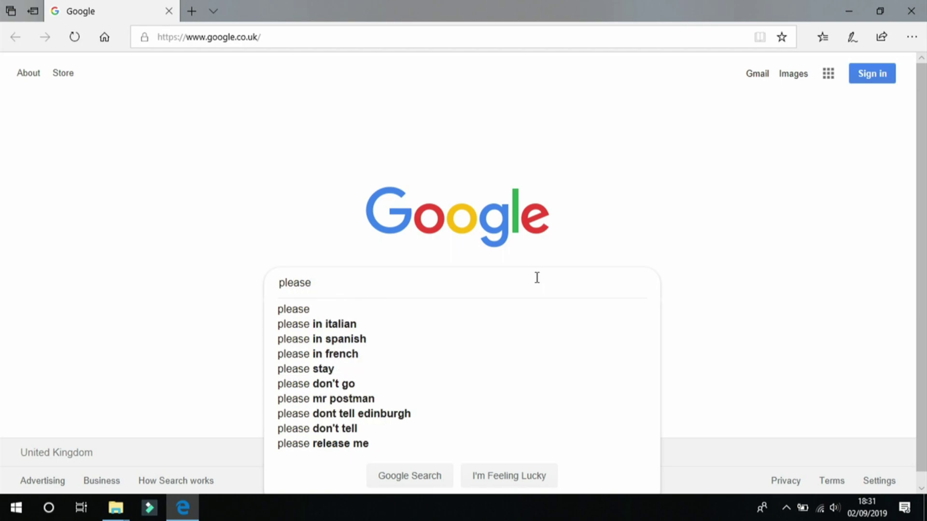
pyautogui.write('hackmii')
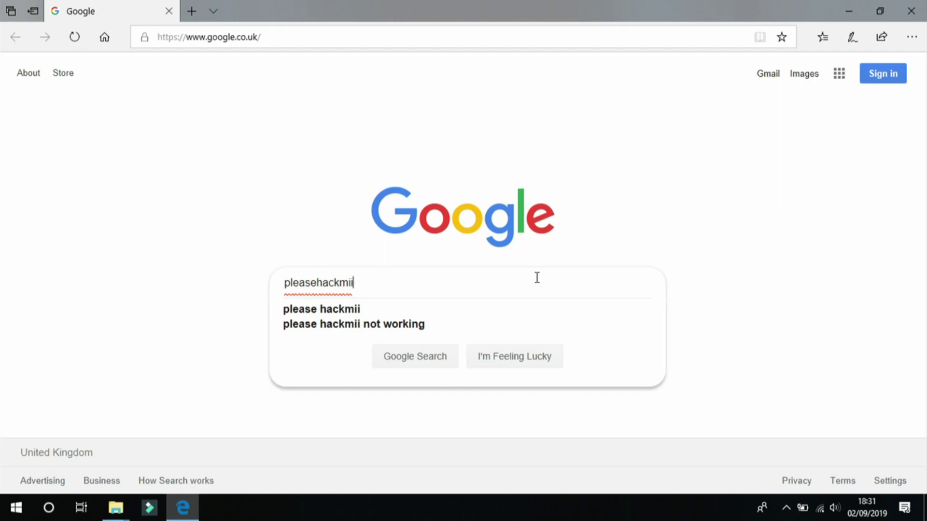
pyautogui.press('Return')
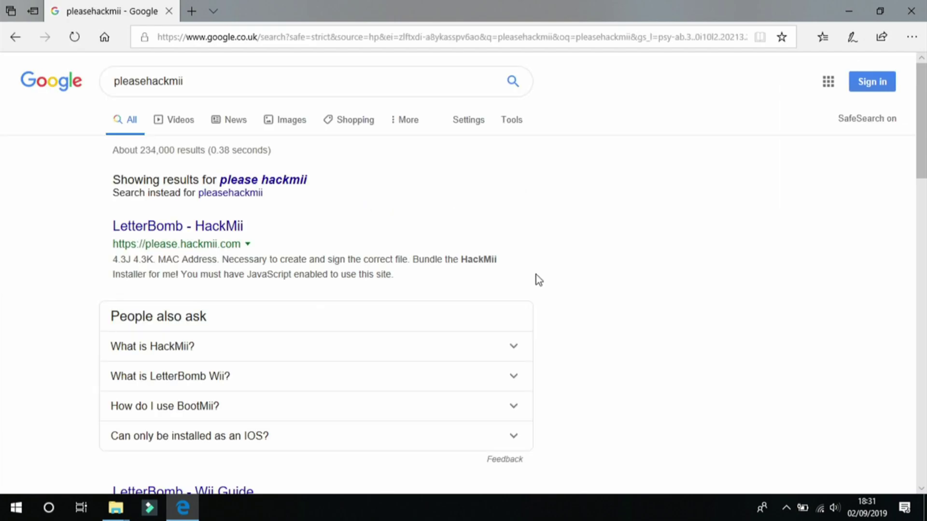
pyautogui.click(158, 235)
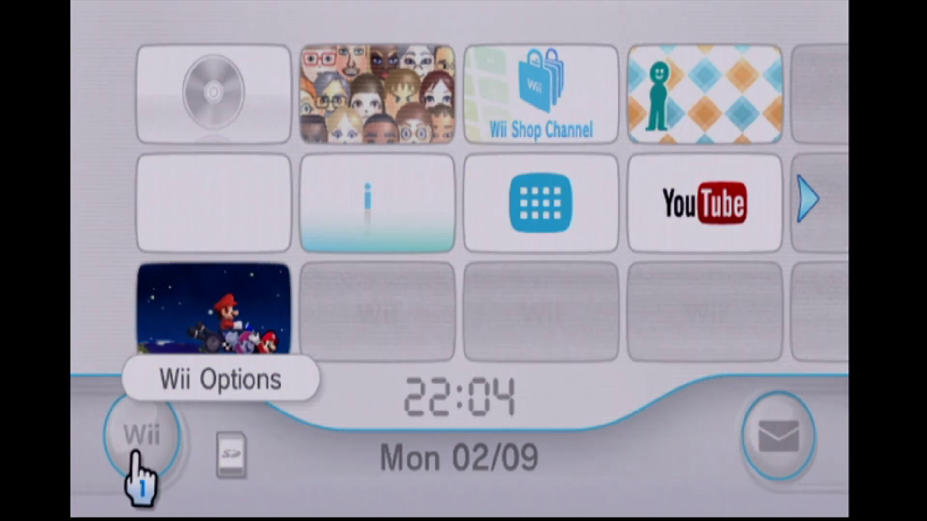
# Step: Open Wii System Settings to read the system version 4.3E
pyautogui.click(138, 451)
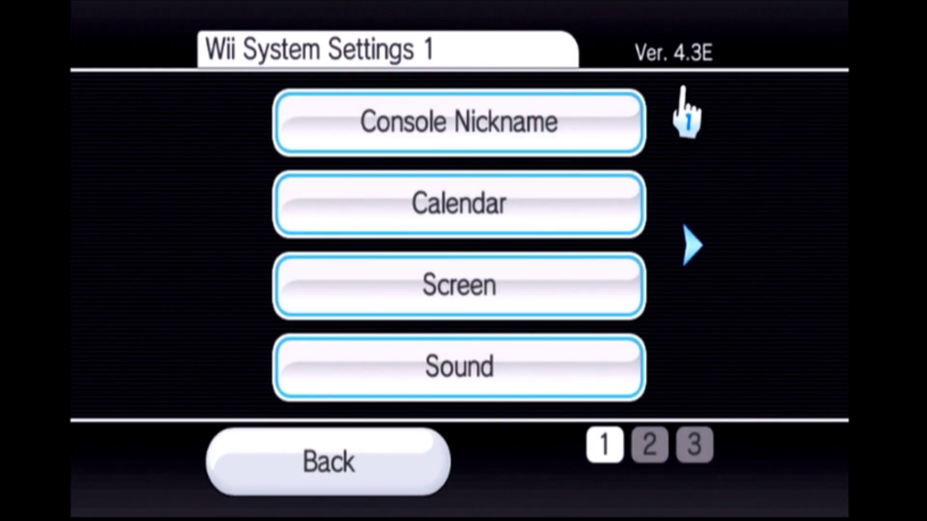
# Step: Go to System Settings page 2, then Internet > Console Information to show the MAC address
pyautogui.click(693, 246)
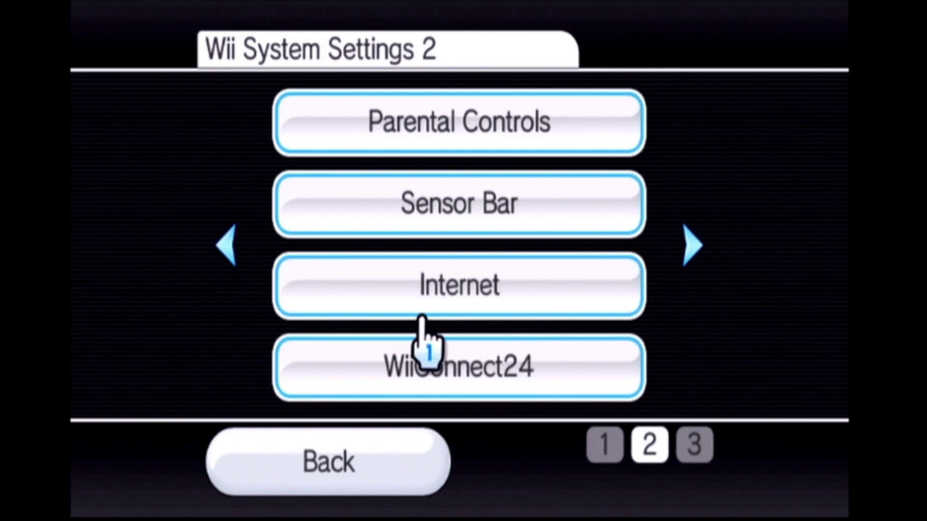
pyautogui.click(390, 286)
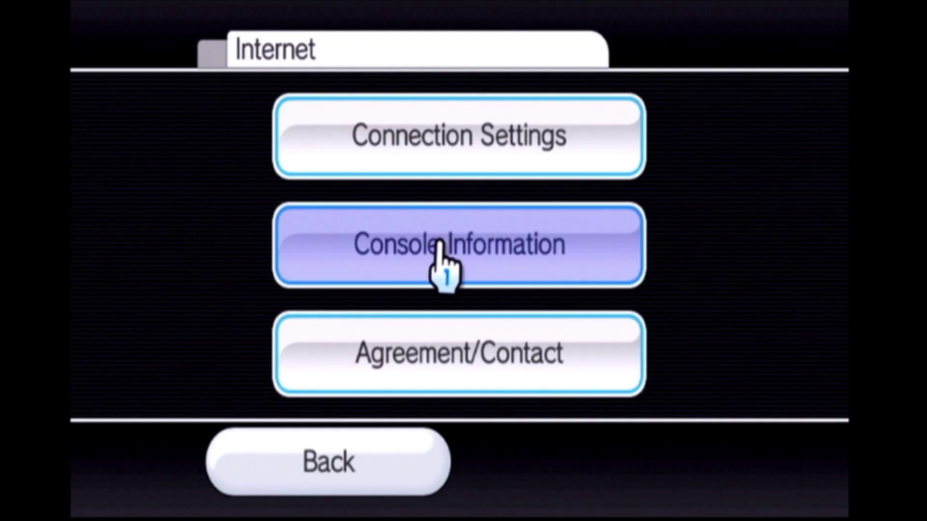
pyautogui.click(426, 269)
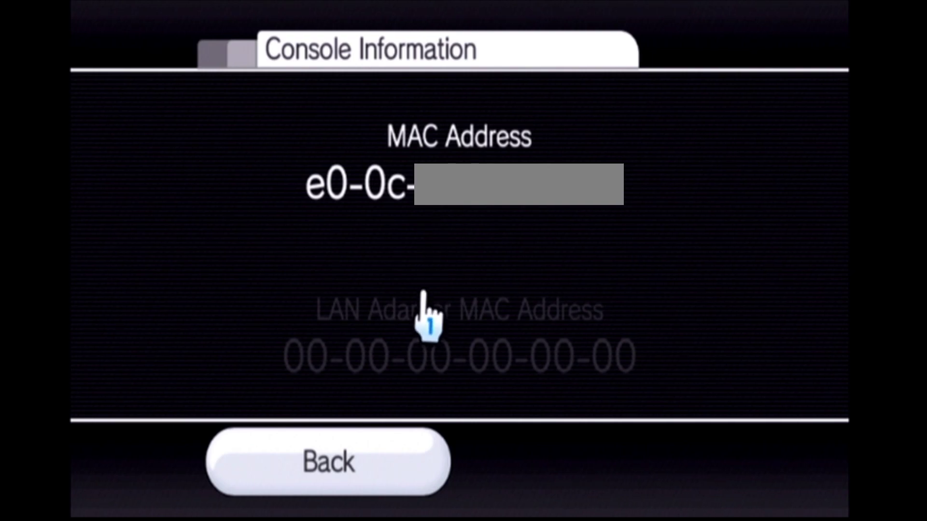
# Step: Back on LetterBomb with 4.3E selected, enter the Wii's MAC address across its six pair fields
pyautogui.click(384, 434)
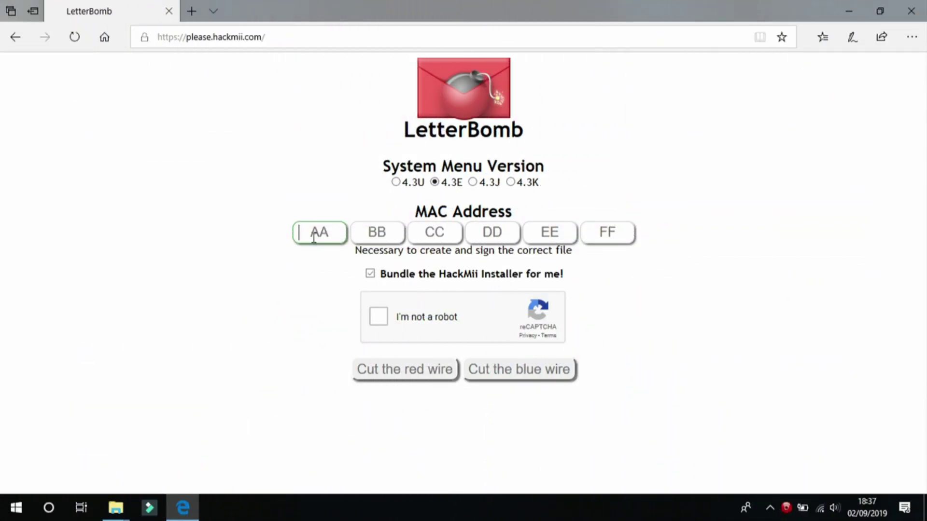
pyautogui.write('E00C')
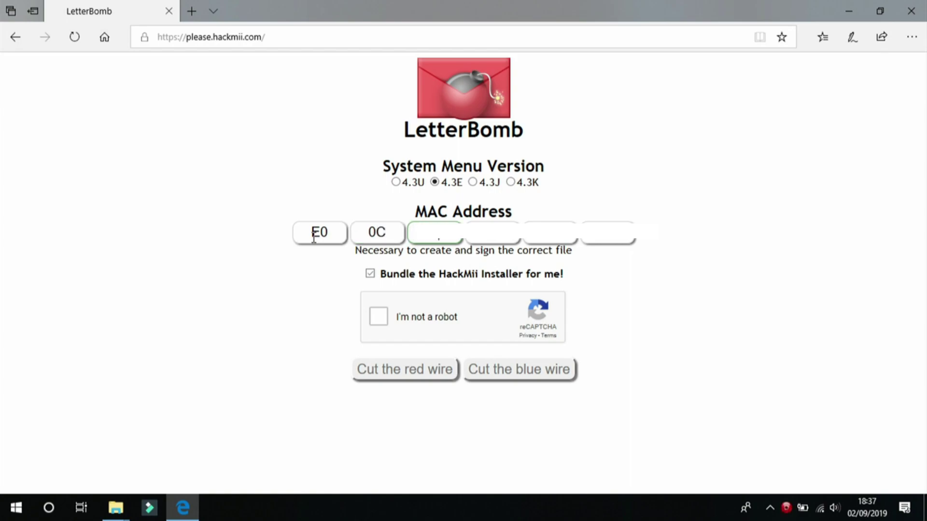
pyautogui.press('Tab')
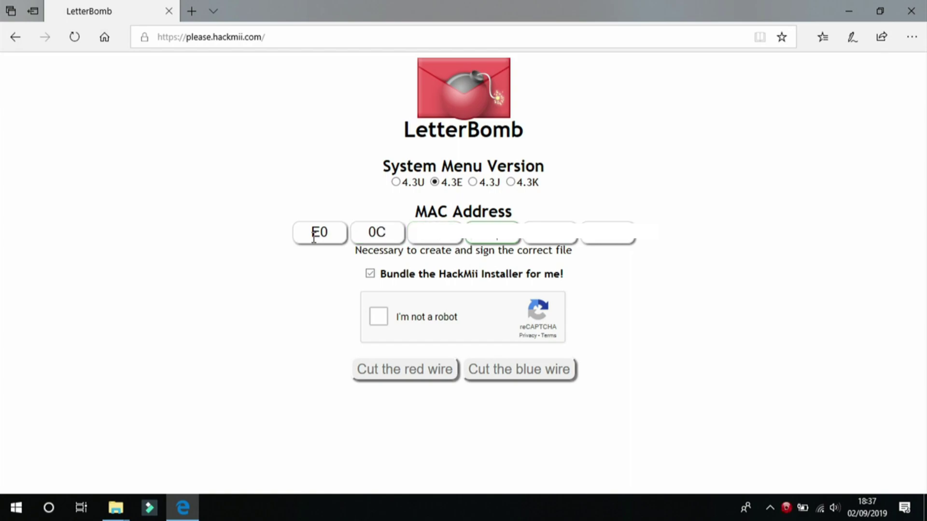
pyautogui.press('Tab')
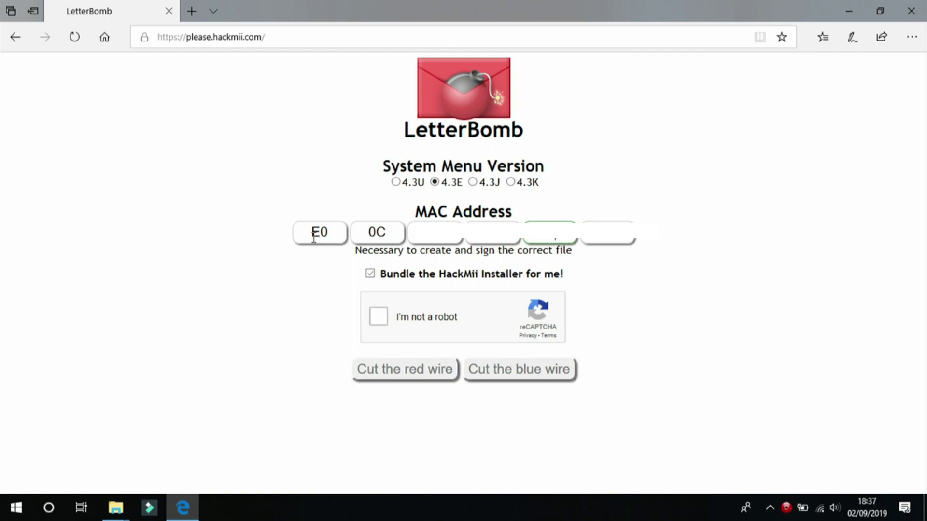
pyautogui.press('Tab')
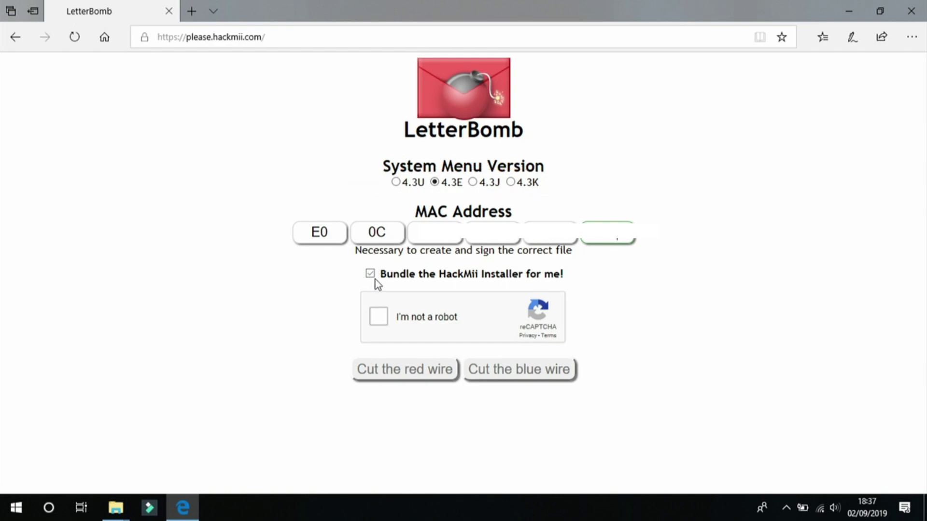
# Step: Pass the reCAPTCHA, cut the red wire, and save the 4.3E LetterBomb.zip with HackMii bundled
pyautogui.click(381, 323)
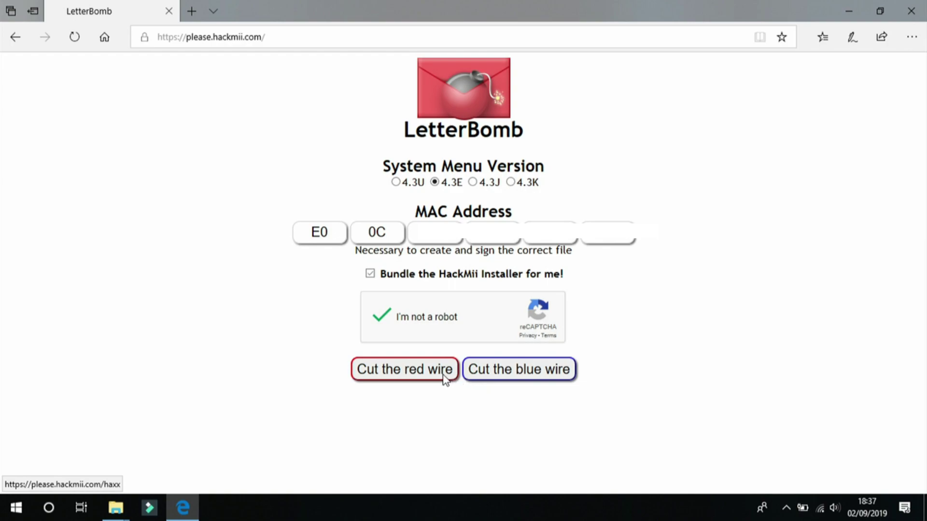
pyautogui.click(444, 375)
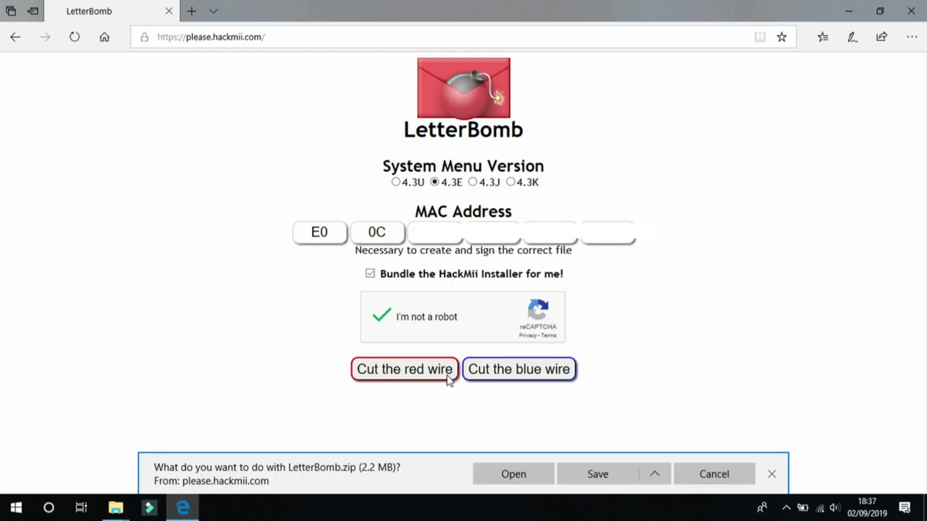
pyautogui.click(597, 474)
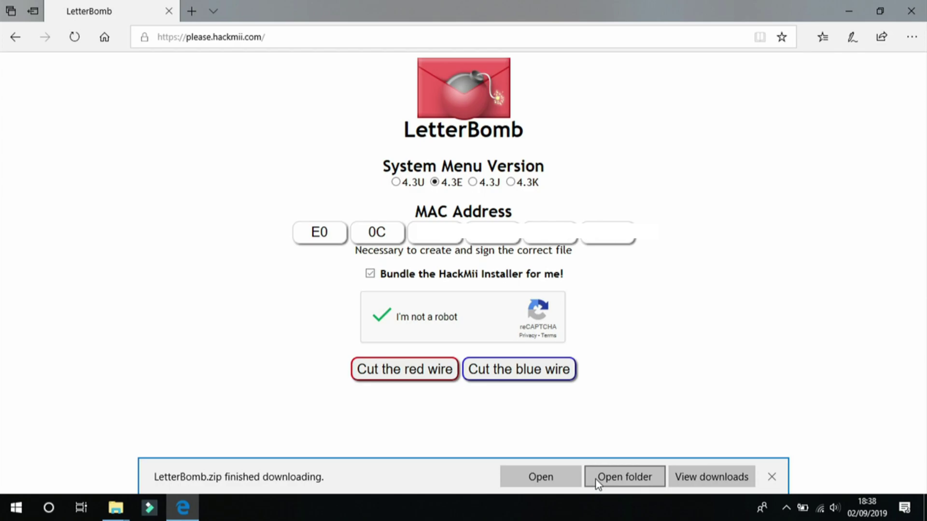
# Step: Open the download folder and the LetterBomb.zip archive
pyautogui.click(598, 480)
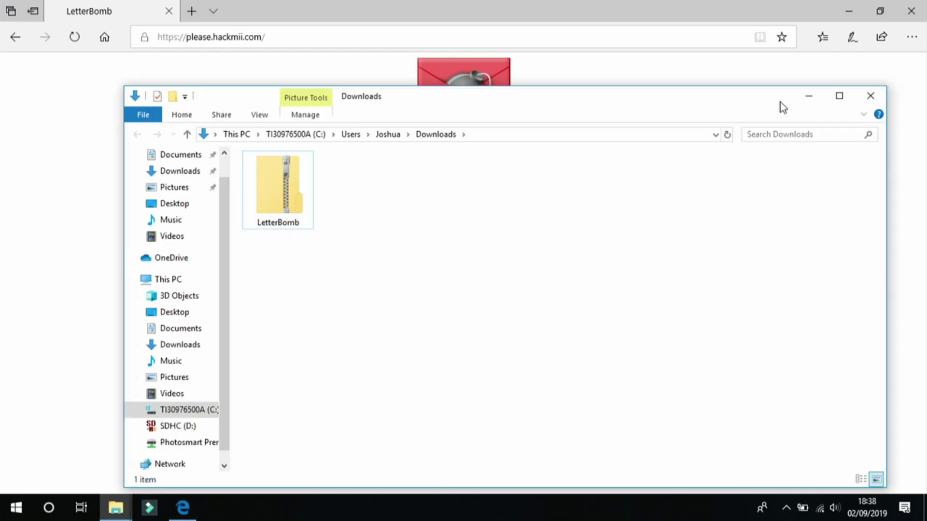
pyautogui.click(888, 5)
pyautogui.click(852, 12)
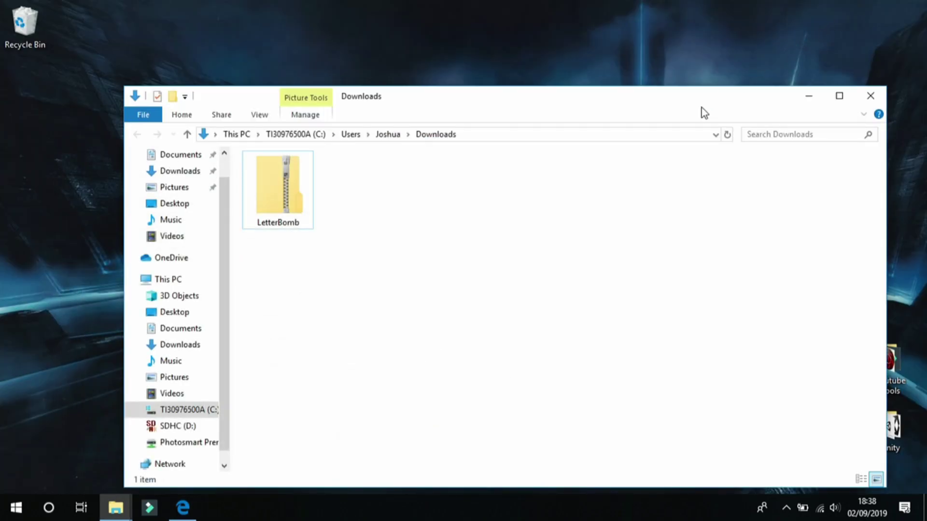
pyautogui.doubleClick(285, 206)
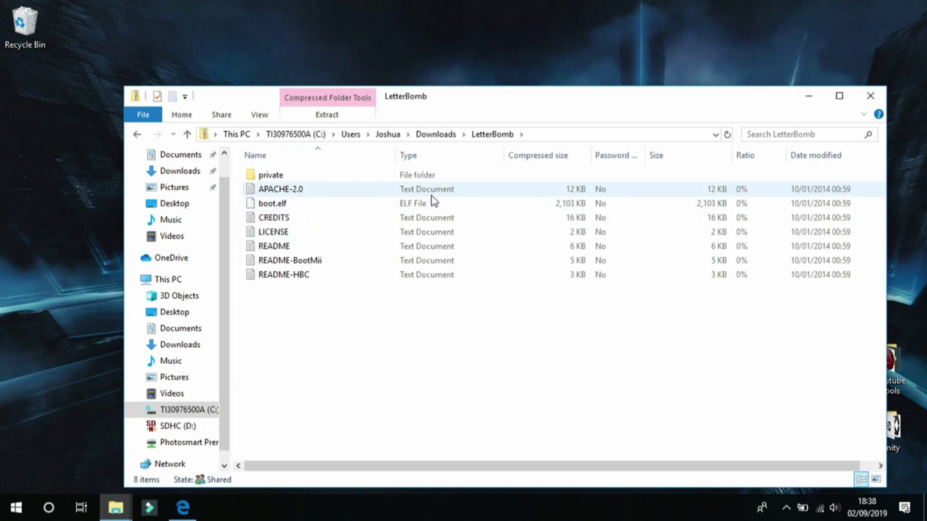
# Step: Extract all archive files to the Desktop and close both Explorer windows
pyautogui.click(342, 112)
pyautogui.click(340, 144)
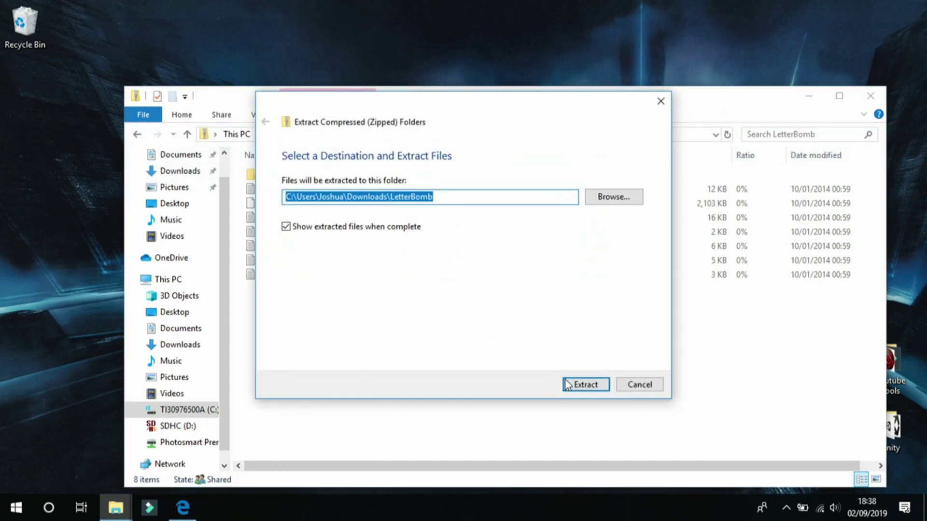
pyautogui.click(607, 198)
pyautogui.click(317, 223)
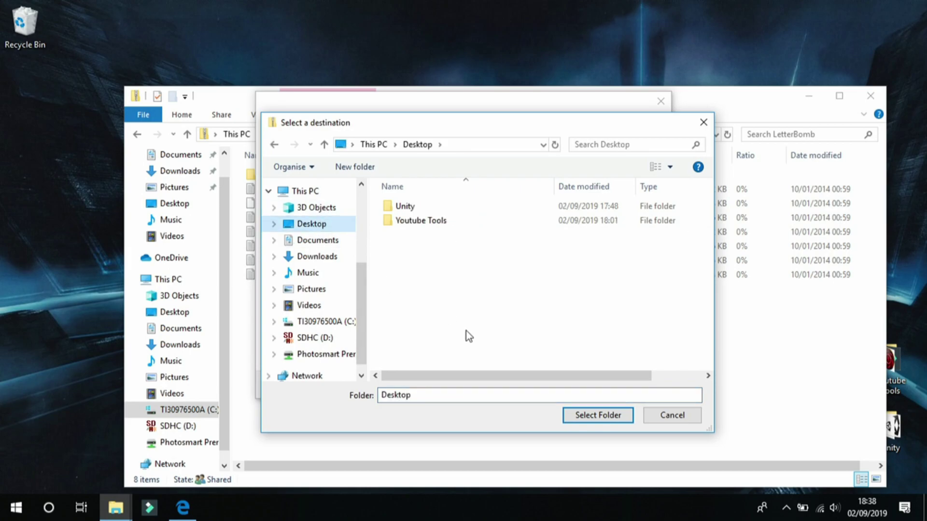
pyautogui.click(580, 415)
pyautogui.click(579, 386)
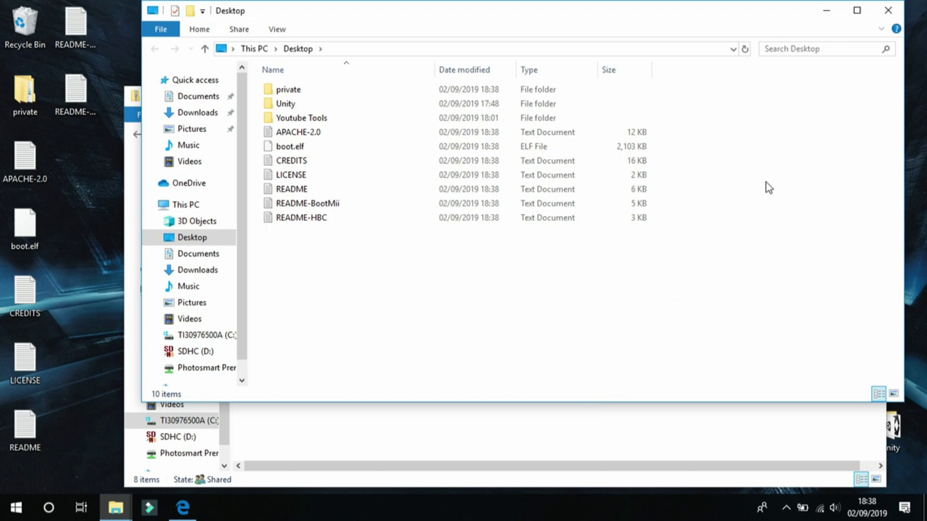
pyautogui.click(888, 10)
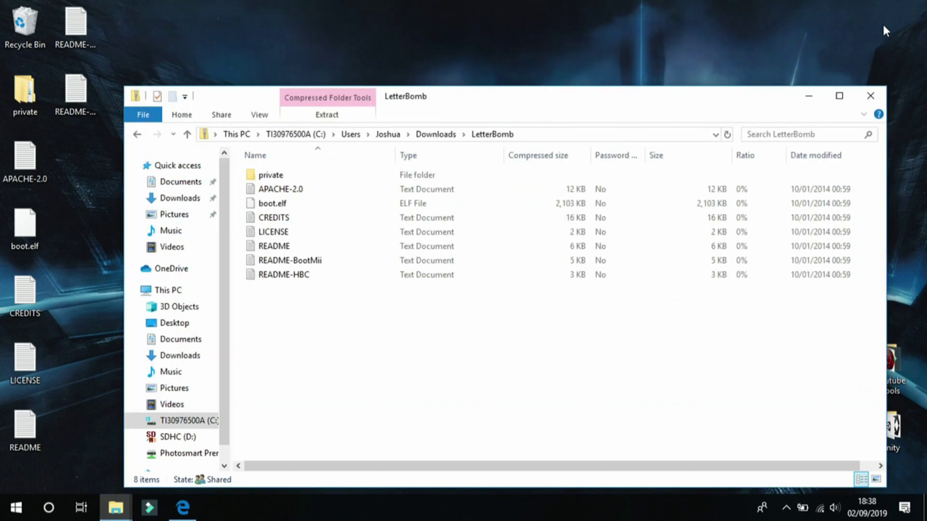
pyautogui.click(870, 95)
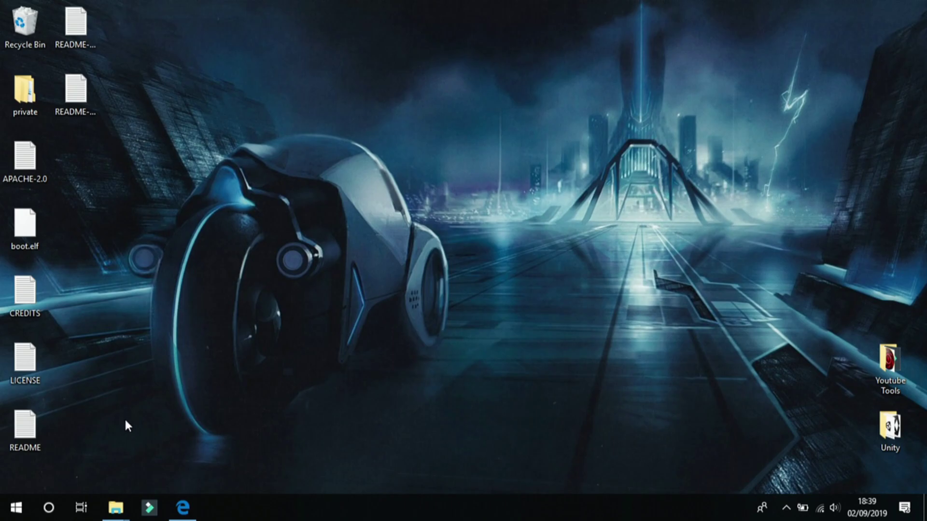
# Step: Copy the private folder and boot.elf from the Desktop onto SDHC (D:)
pyautogui.click(115, 508)
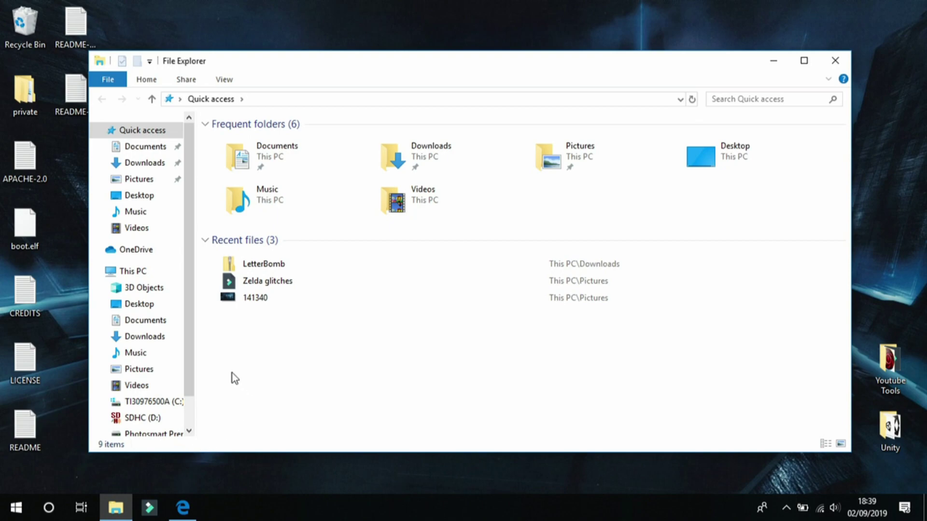
pyautogui.click(154, 418)
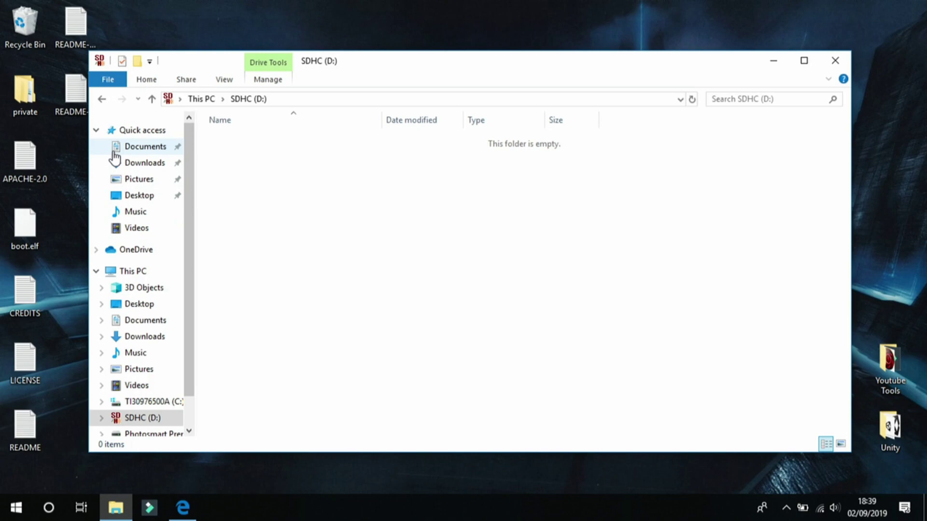
pyautogui.moveTo(22, 99); pyautogui.dragTo(219, 152)
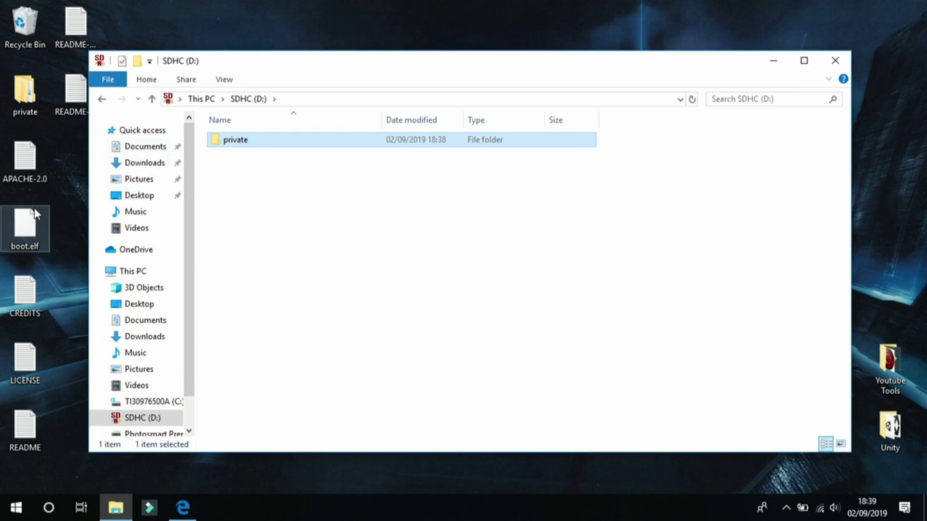
pyautogui.moveTo(34, 208); pyautogui.dragTo(259, 172)
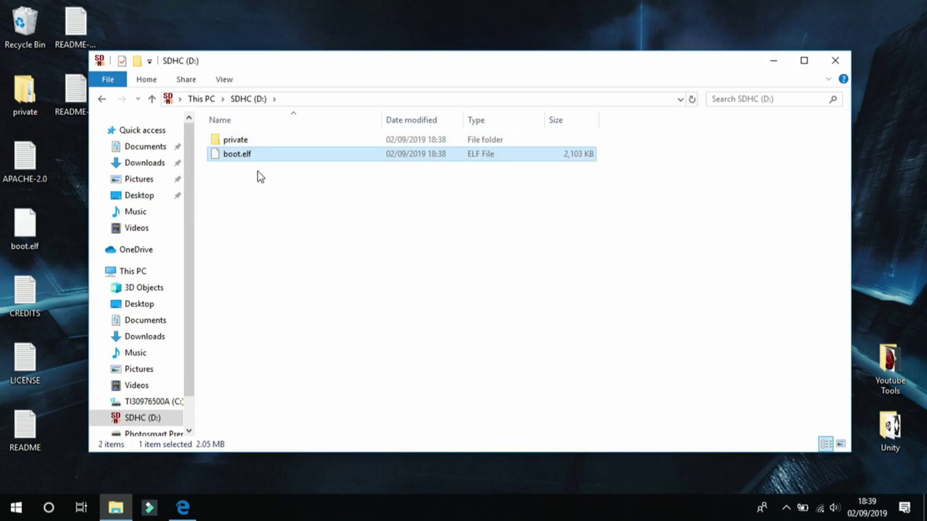
pyautogui.click(835, 61)
# Step: Safely eject the SDHC card from the notification area
pyautogui.click(785, 506)
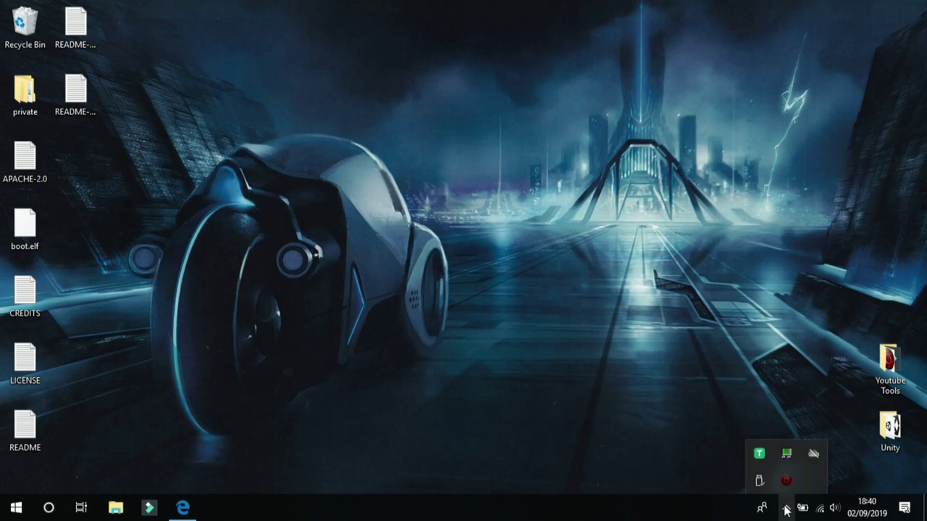
pyautogui.click(761, 479)
pyautogui.click(799, 454)
pyautogui.click(774, 420)
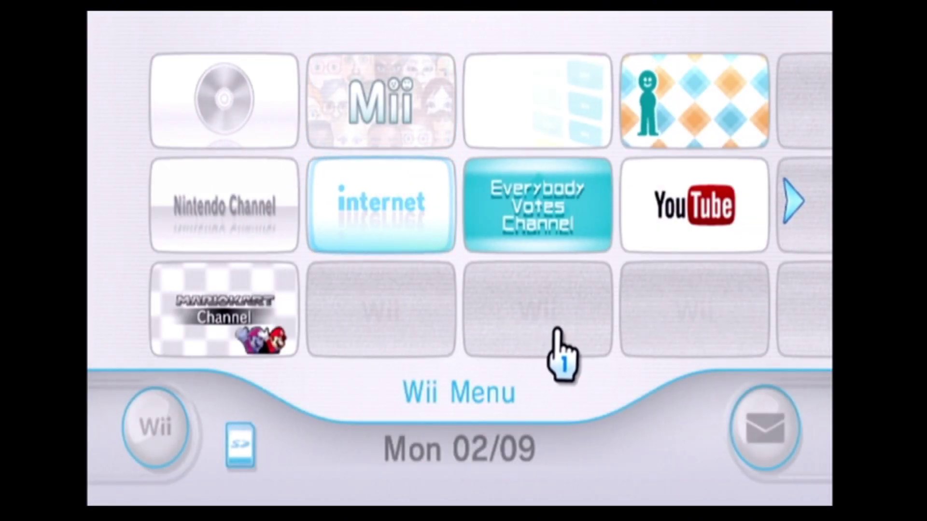
# Step: Open the Wii Message Board, go to Sun 01/09, and open the red LetterBomb envelope
pyautogui.click(746, 437)
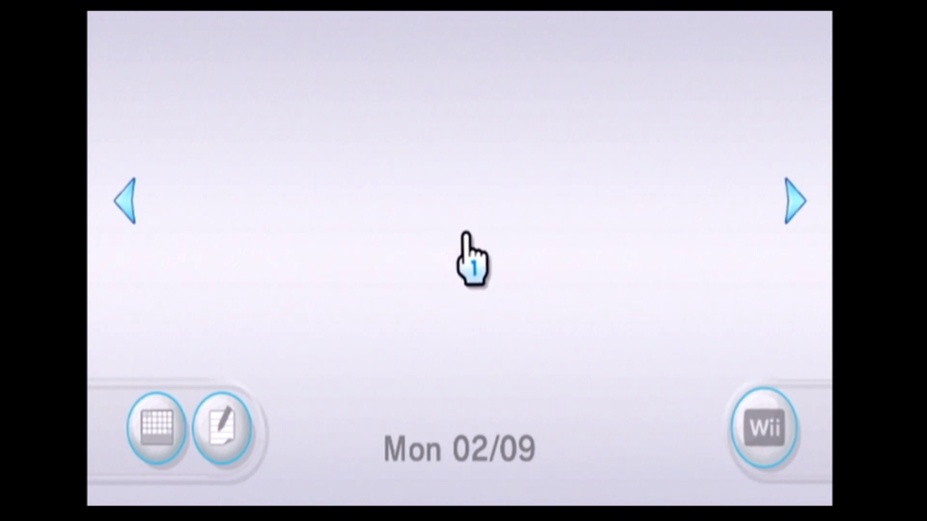
pyautogui.press('Right')
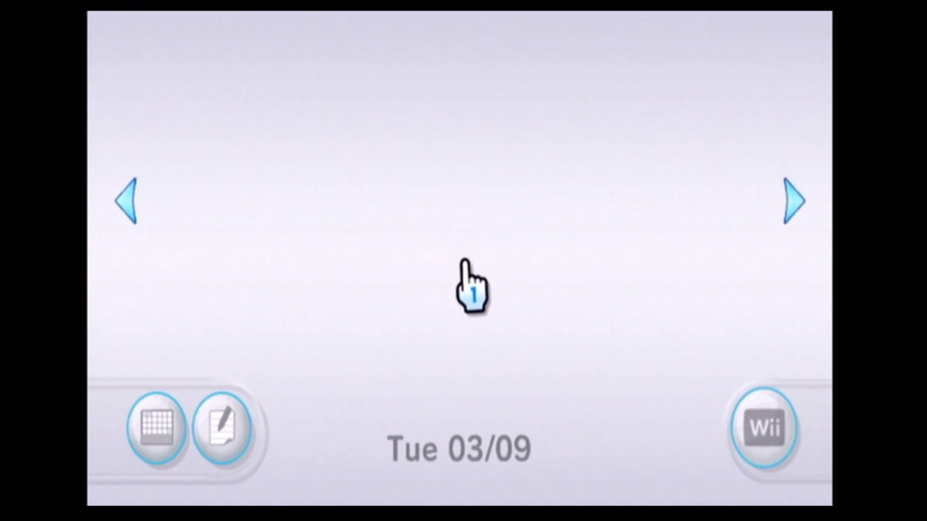
pyautogui.press('Left')
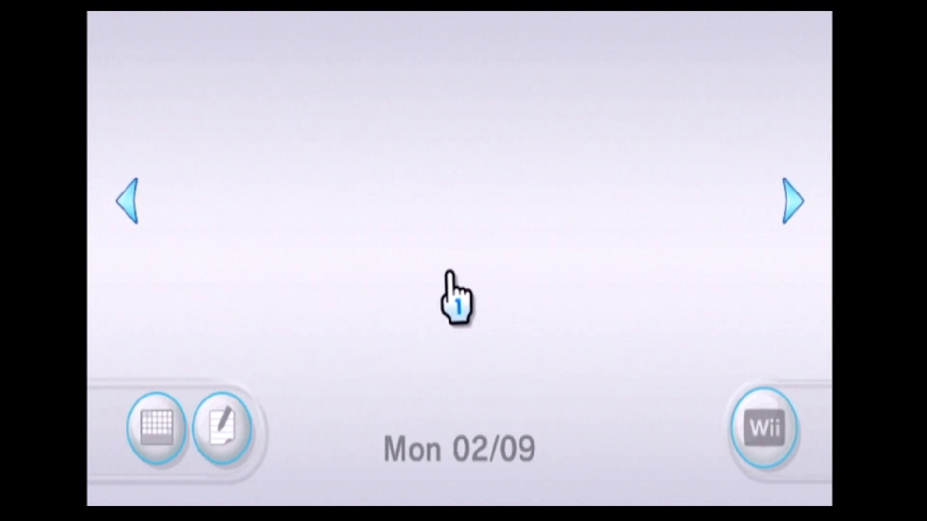
pyautogui.press('Left')
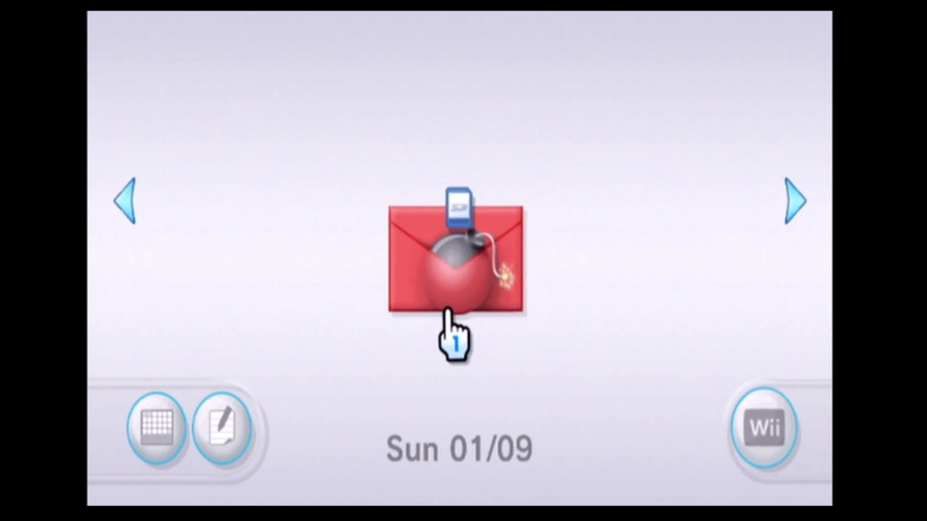
pyautogui.click(452, 268)
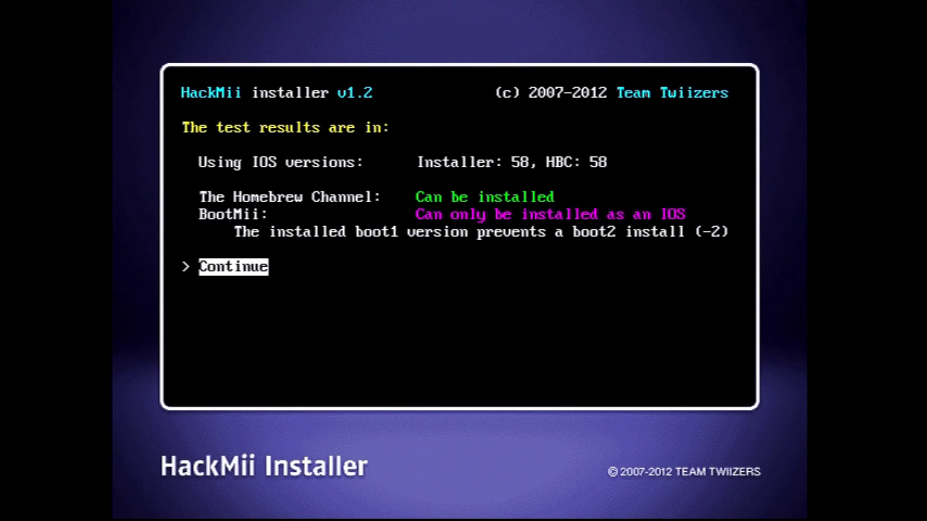
# Step: Install The Homebrew Channel with Yes, continue, then return to the main menu after SUCCESS
pyautogui.press('Return')
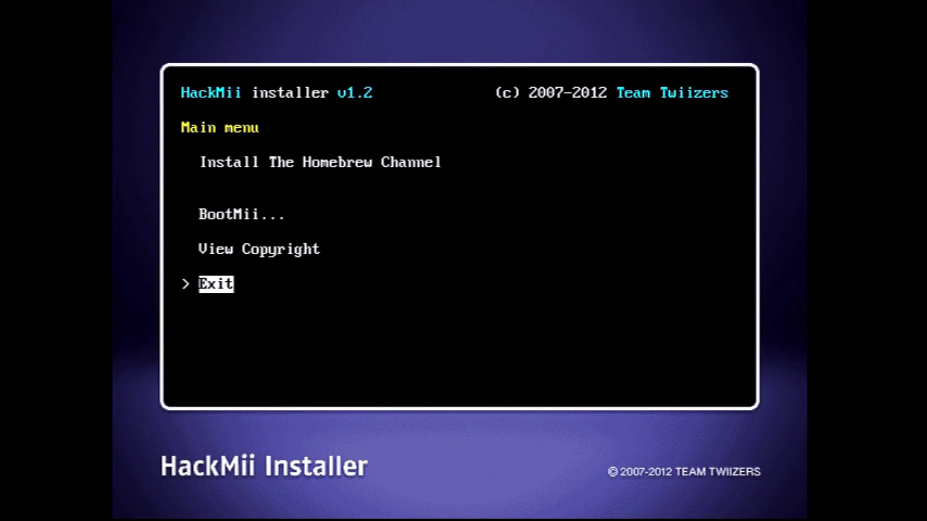
pyautogui.press('Up')
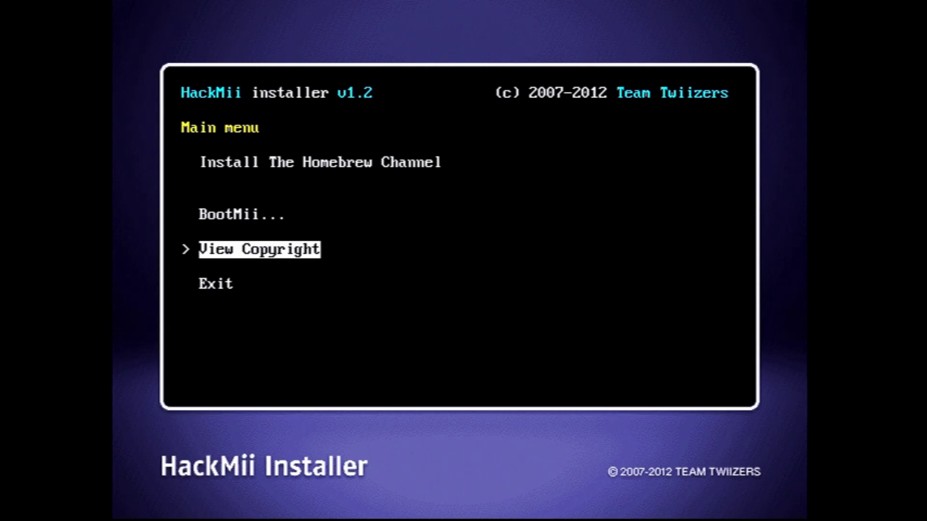
pyautogui.press('Up')
pyautogui.press('Up')
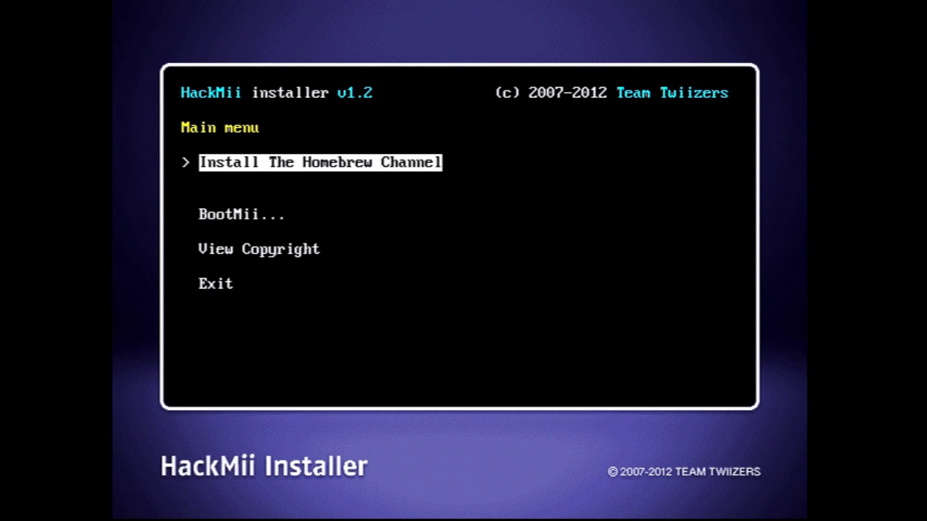
pyautogui.press('Return')
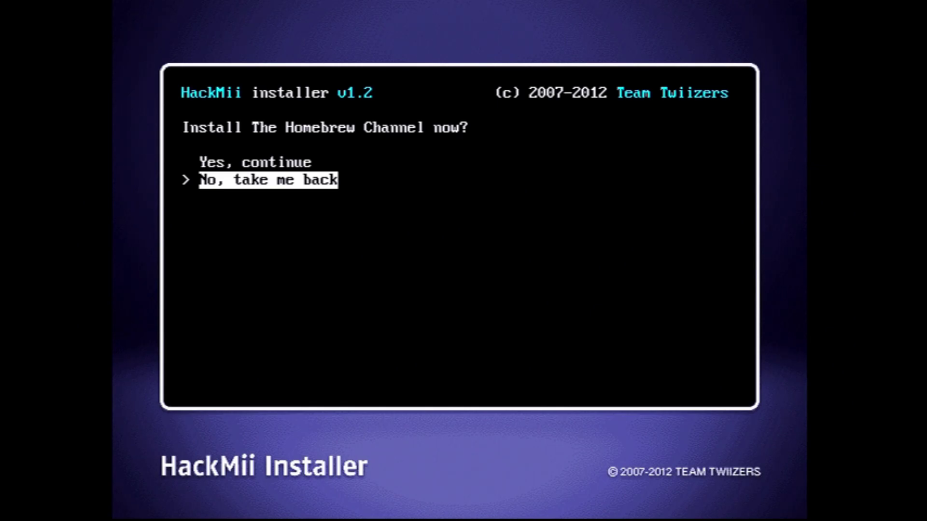
pyautogui.press('Up')
pyautogui.press('Return')
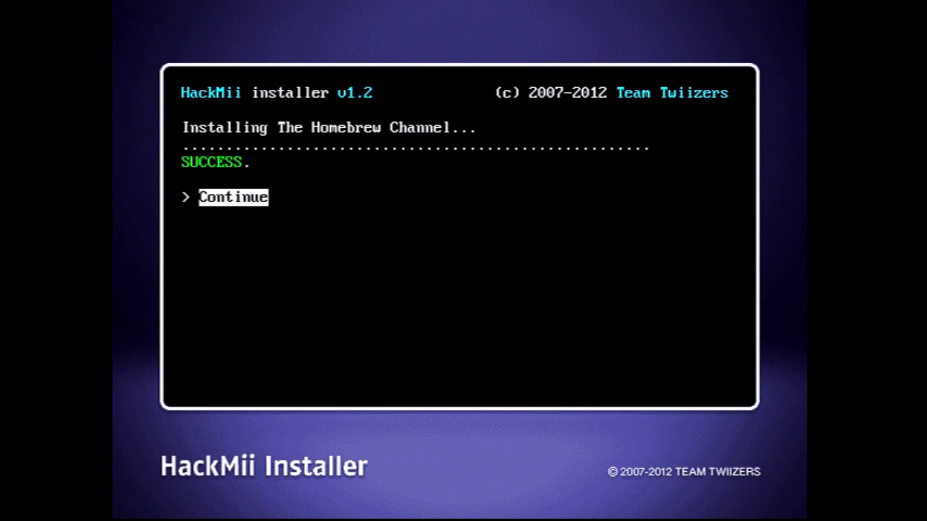
pyautogui.press('Return')
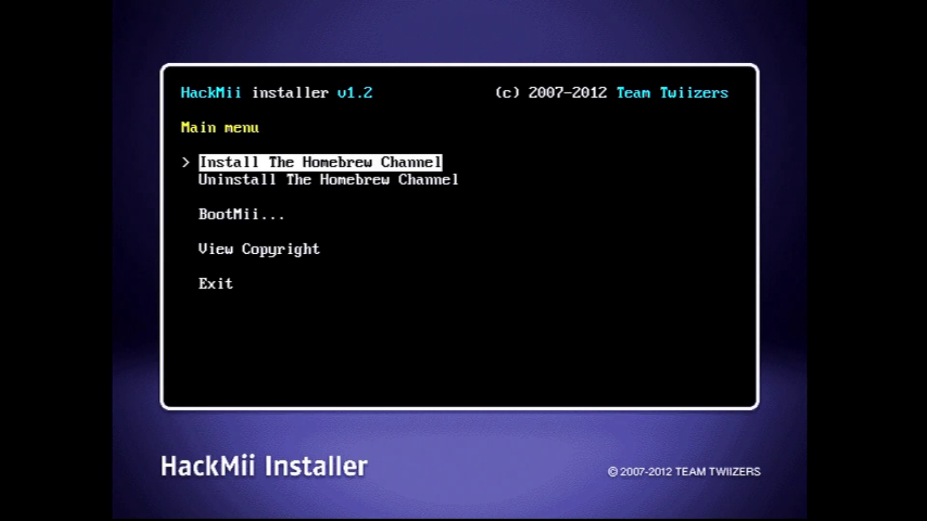
pyautogui.press('Down')
pyautogui.press('Down')
pyautogui.press('Down')
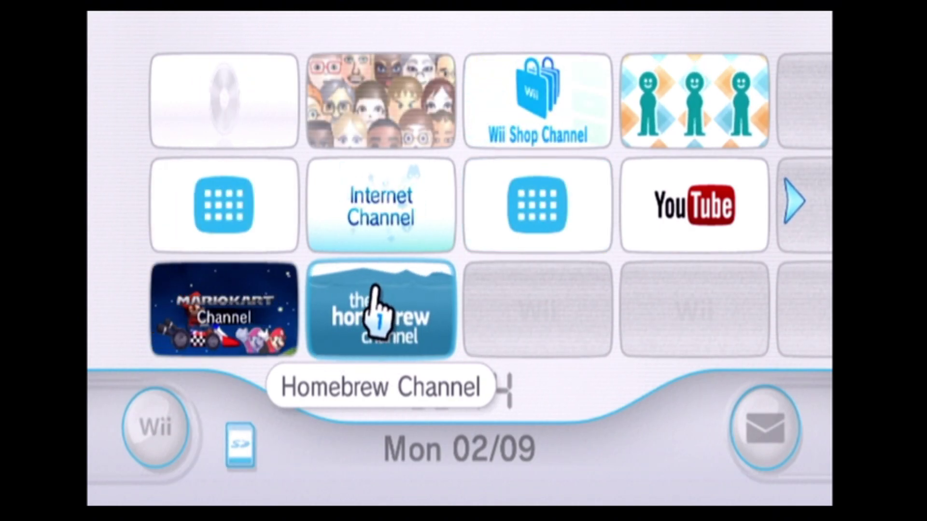
# Step: Open the Homebrew Channel tile in the Wii Menu channel grid
pyautogui.click(360, 304)
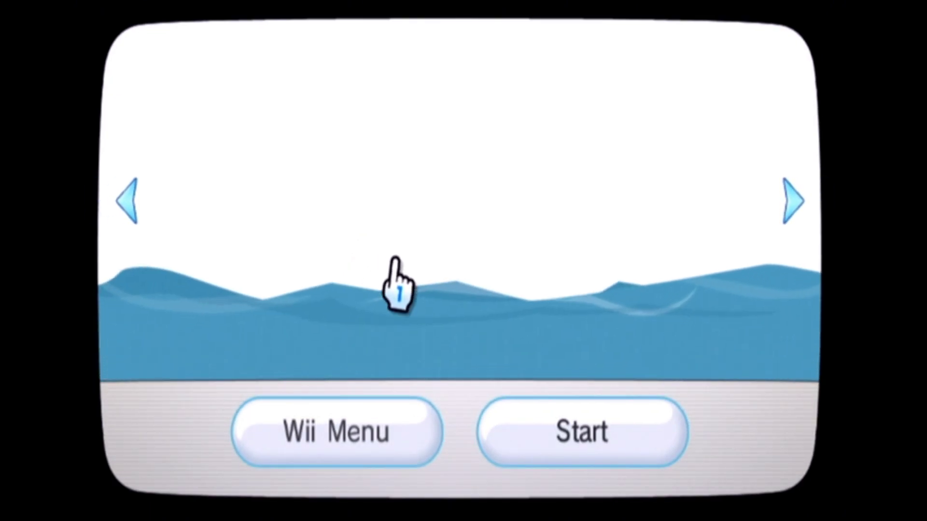